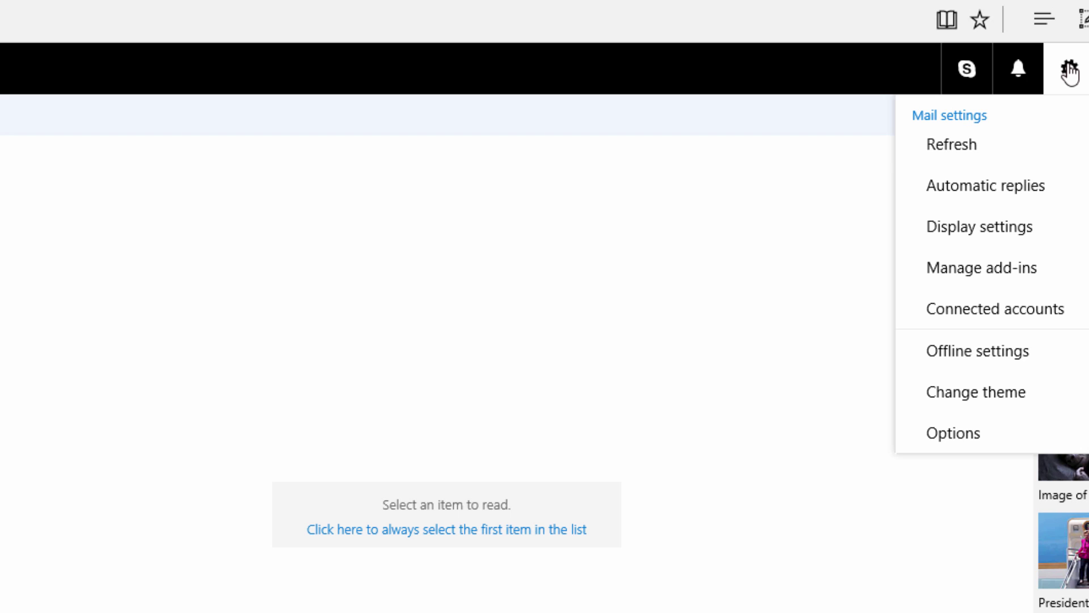
Step: Open the Email signature page under Mail > Layout in Options
click(992, 432)
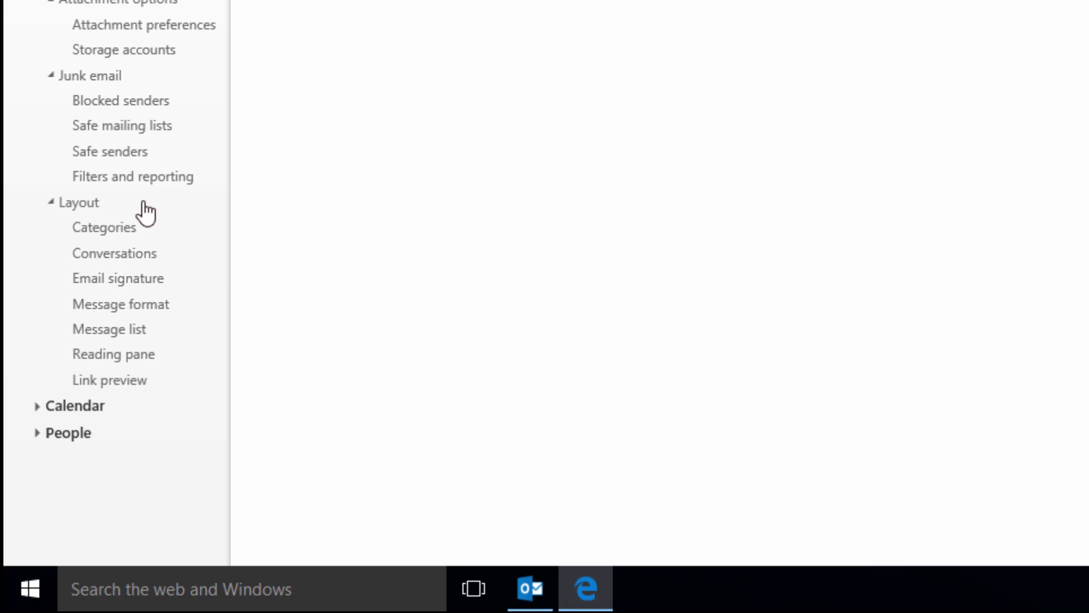
click(152, 281)
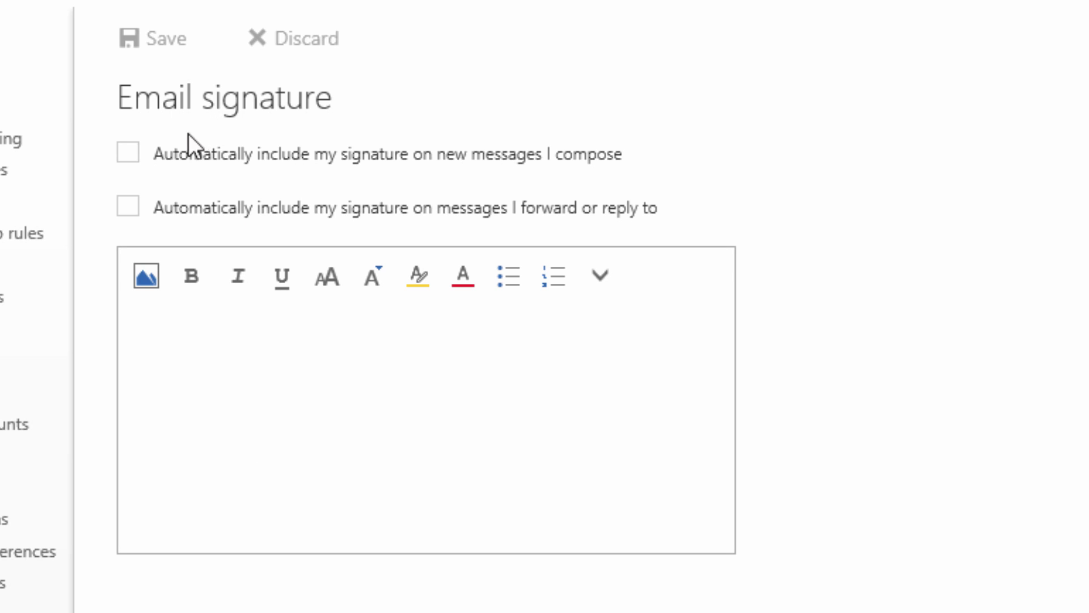
Step: Write the signature lines with team name, email, phone number and website
click(237, 412)
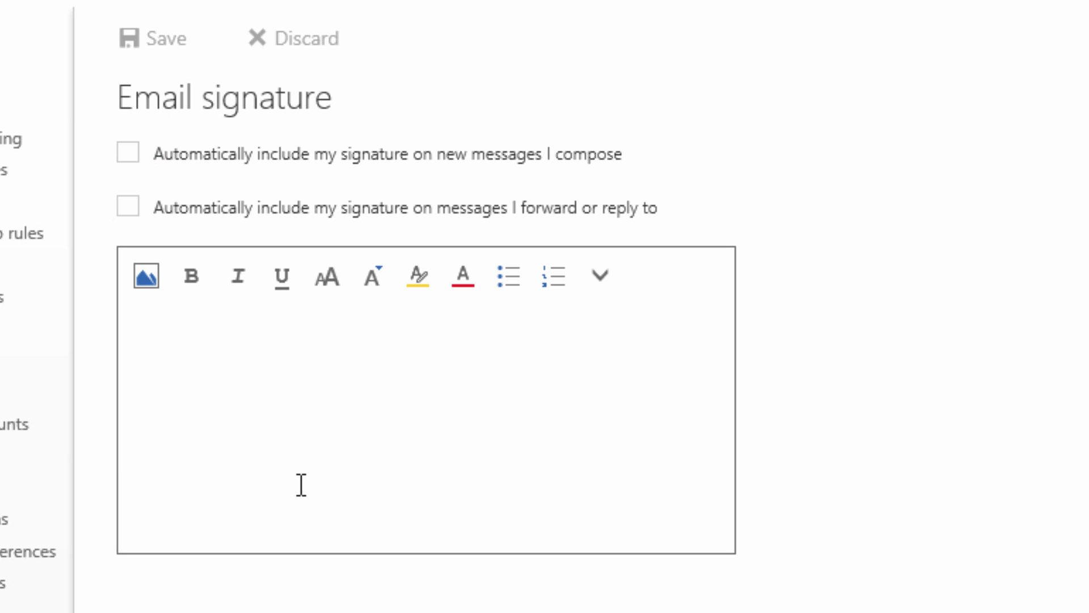
text(BetterCloud Monitor Tutorials Team)
key(Return)
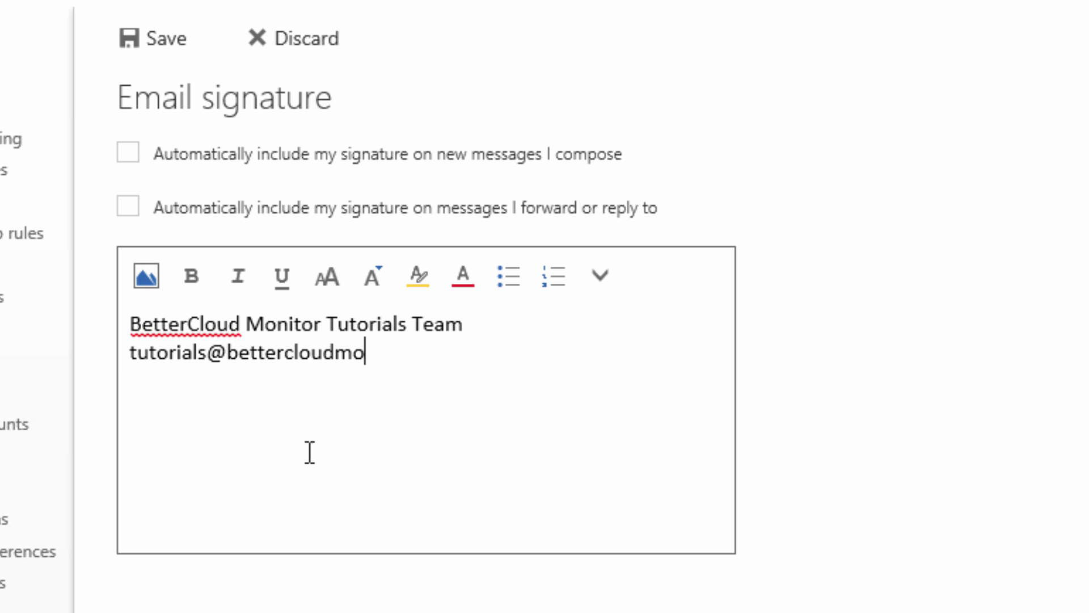
key(Return)
text((xxx) xxx-xxxx)
key(Return)
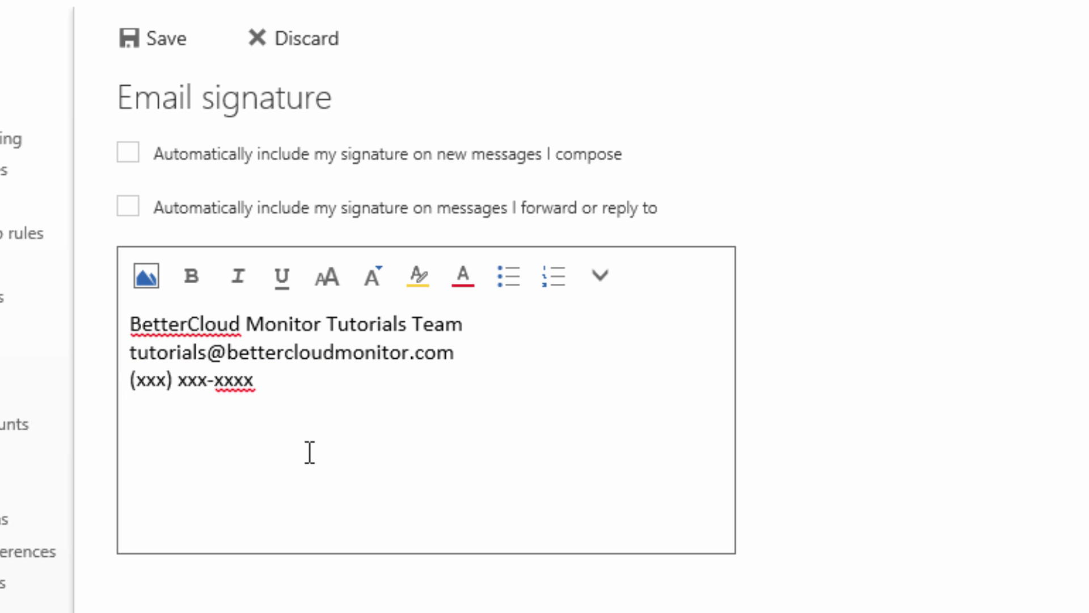
text(linktomywebsite.com)
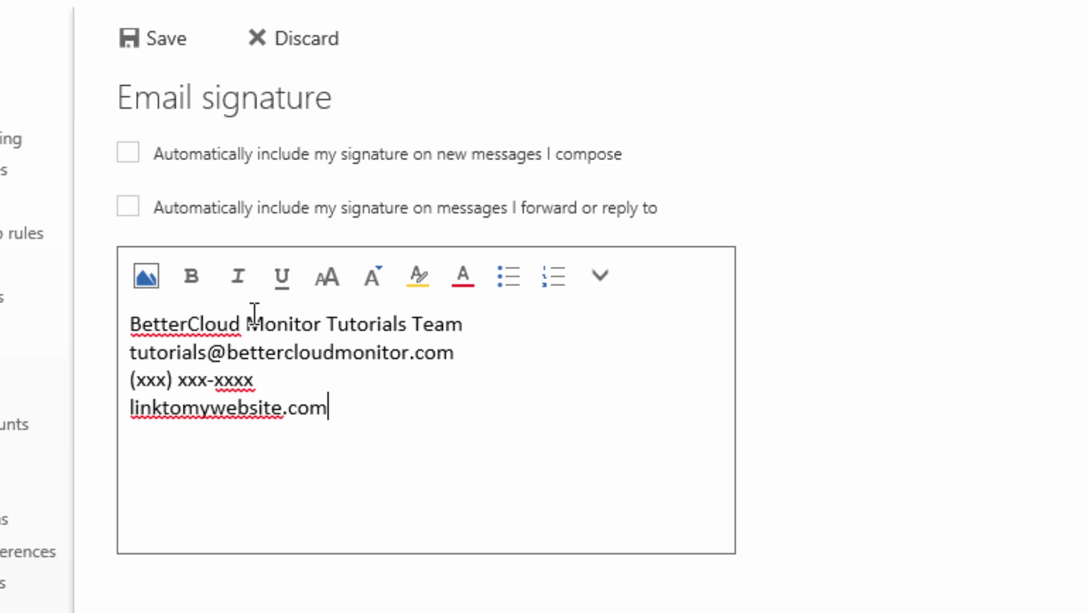
Step: Auto-include the signature in new messages, replies and forwards, and save
click(128, 155)
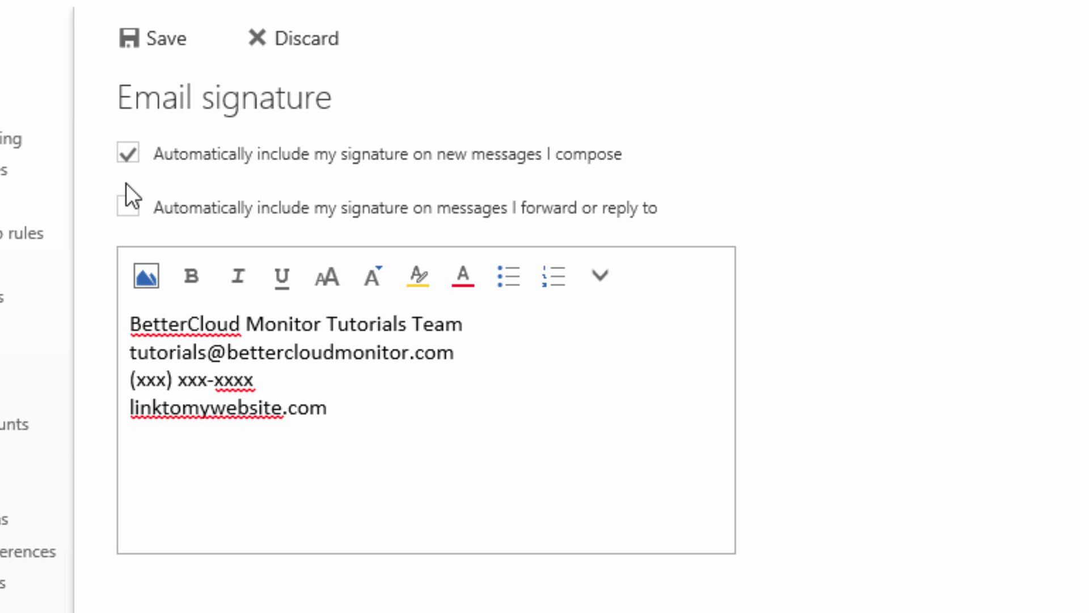
click(127, 209)
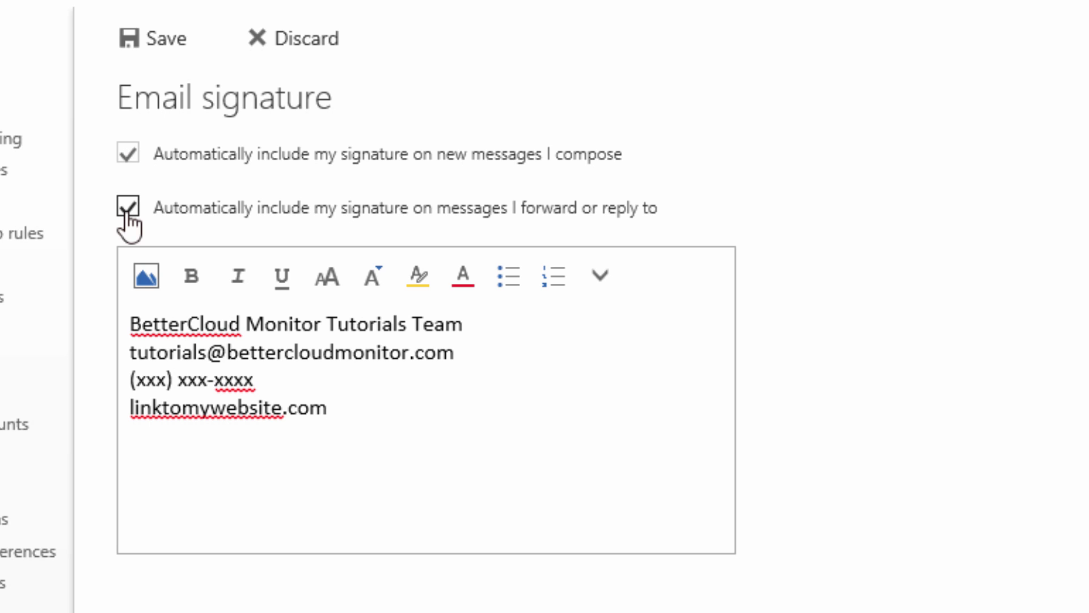
click(151, 62)
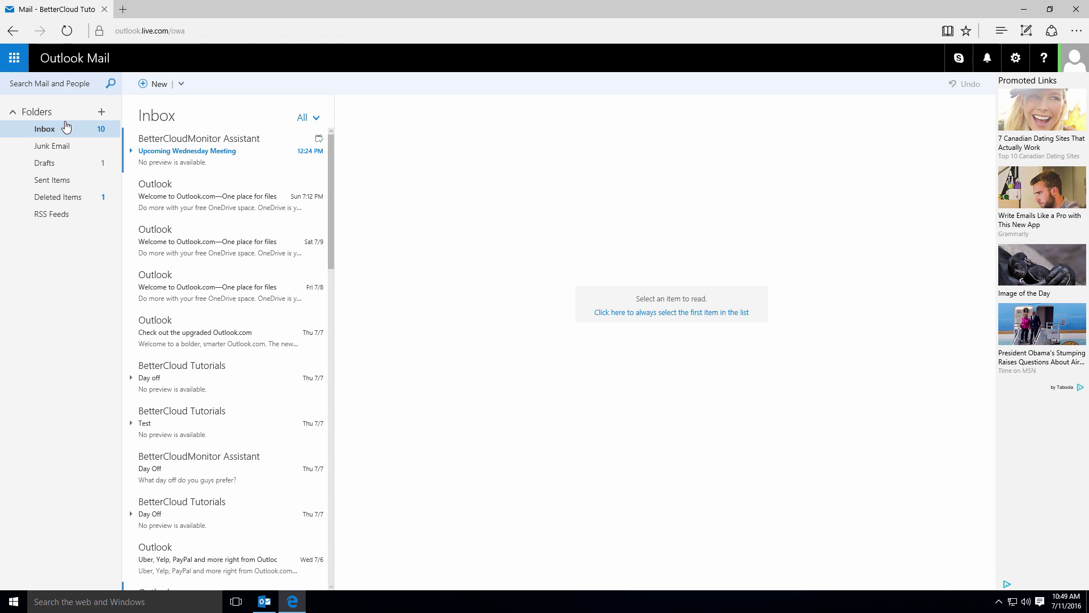
Step: Start a new message to check that the saved signature appears
click(158, 86)
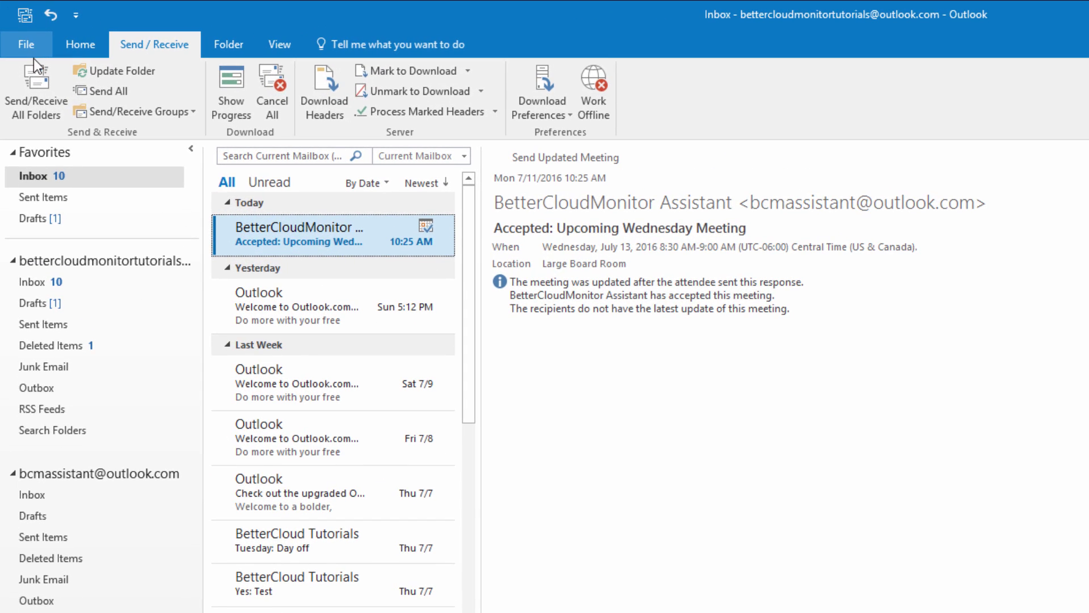
Step: Open the Signatures and Stationery window from File > Options > Mail
click(33, 55)
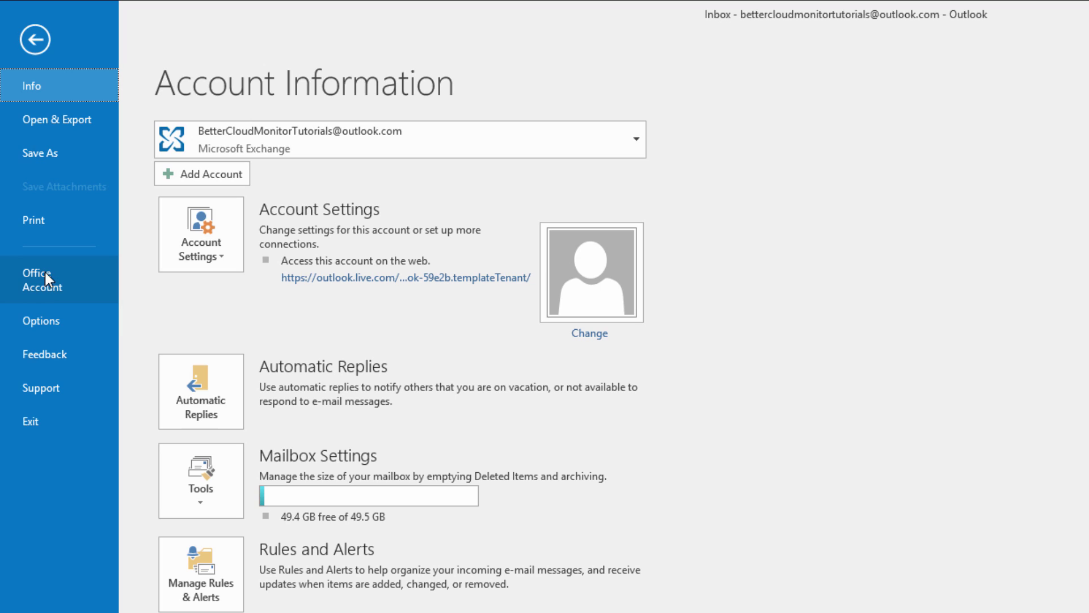
click(56, 328)
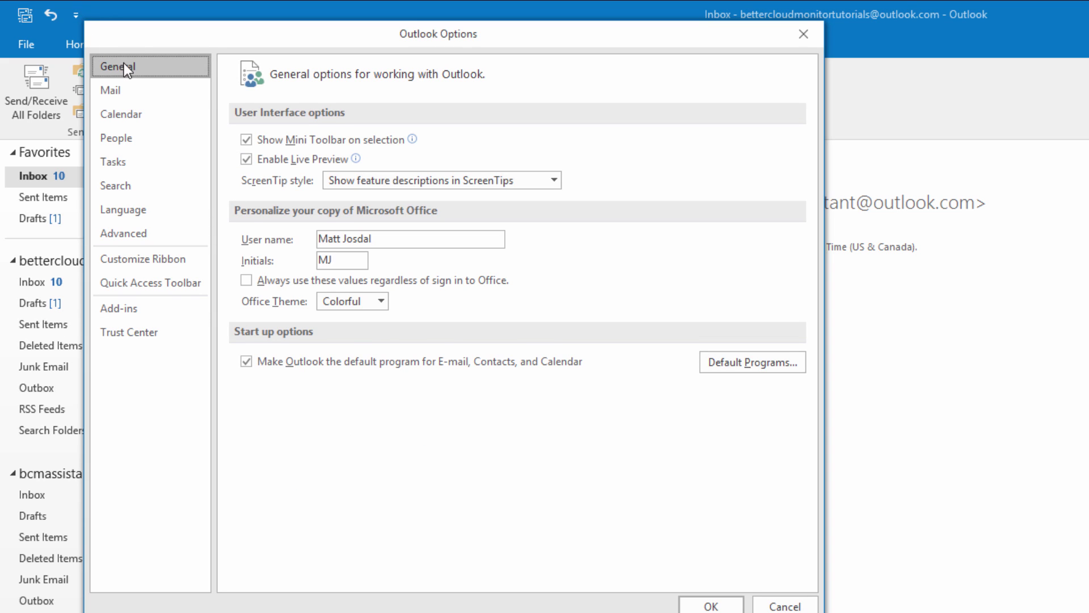
click(122, 91)
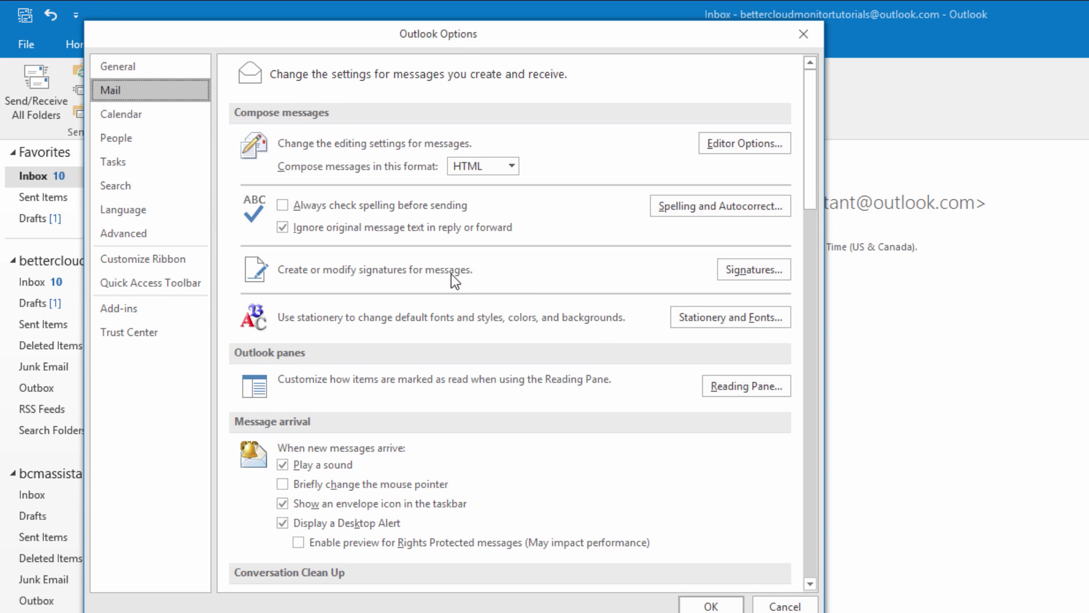
click(748, 274)
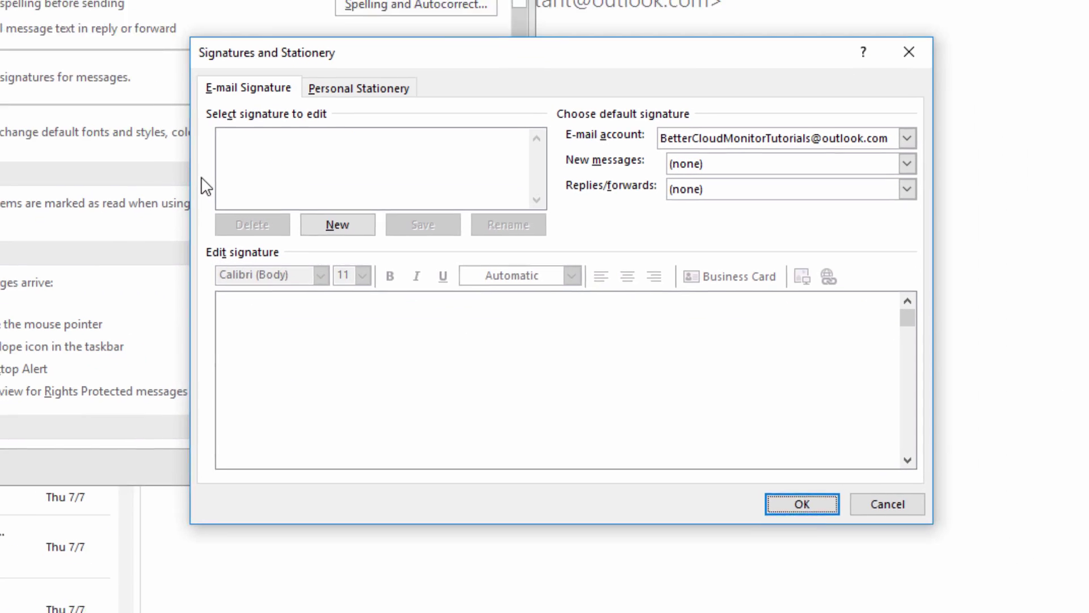
Step: Create a new signature named 'Work Signature'
click(340, 218)
text(Work Signature)
click(523, 308)
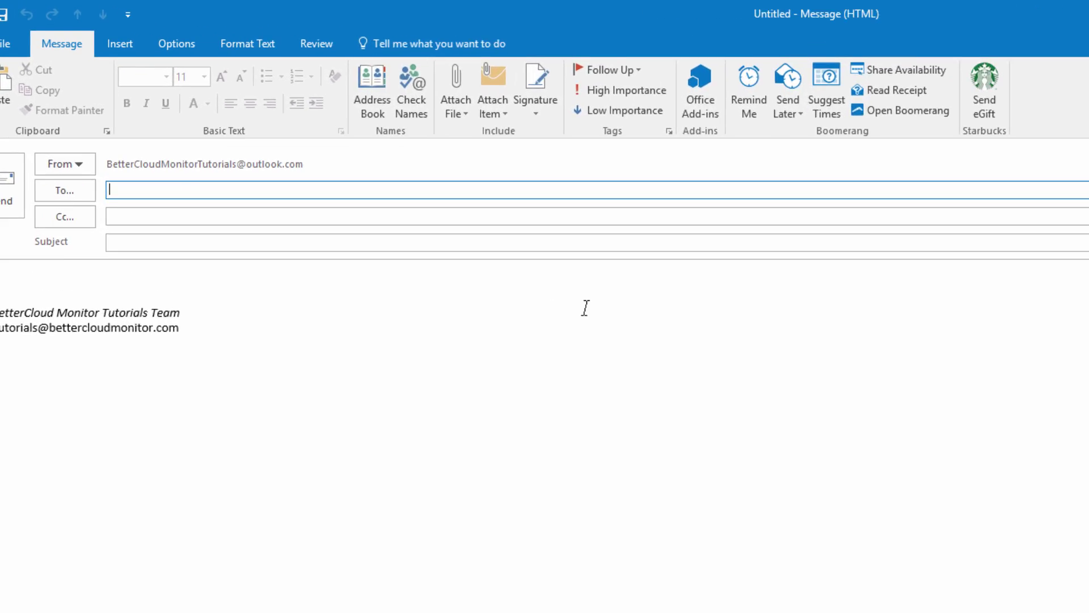
Step: Insert the Personal signature in the message, then replace it with Work Signature
click(364, 73)
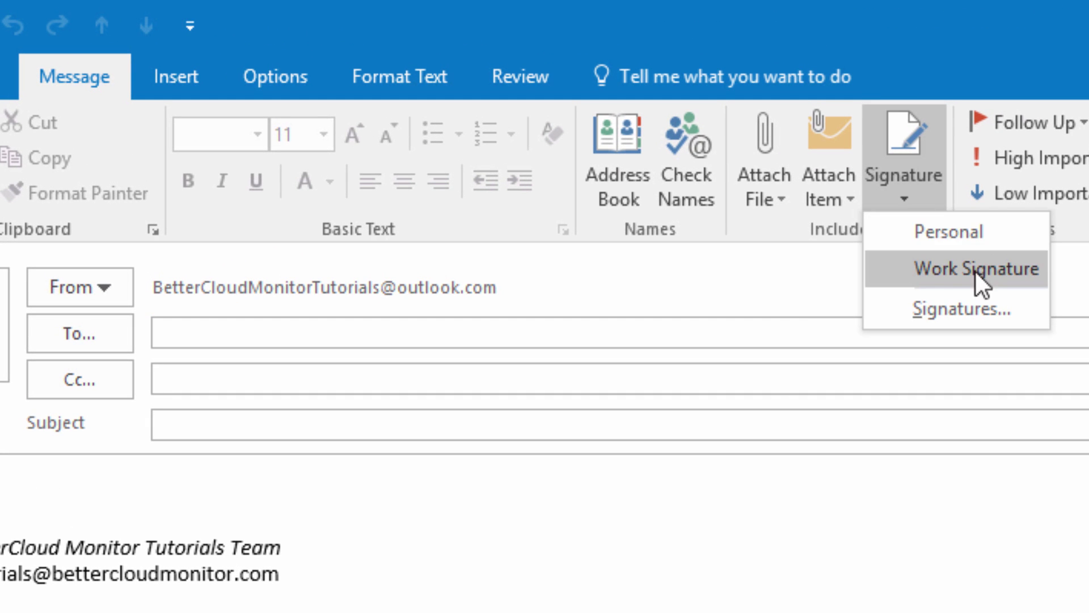
click(987, 232)
click(910, 191)
click(944, 255)
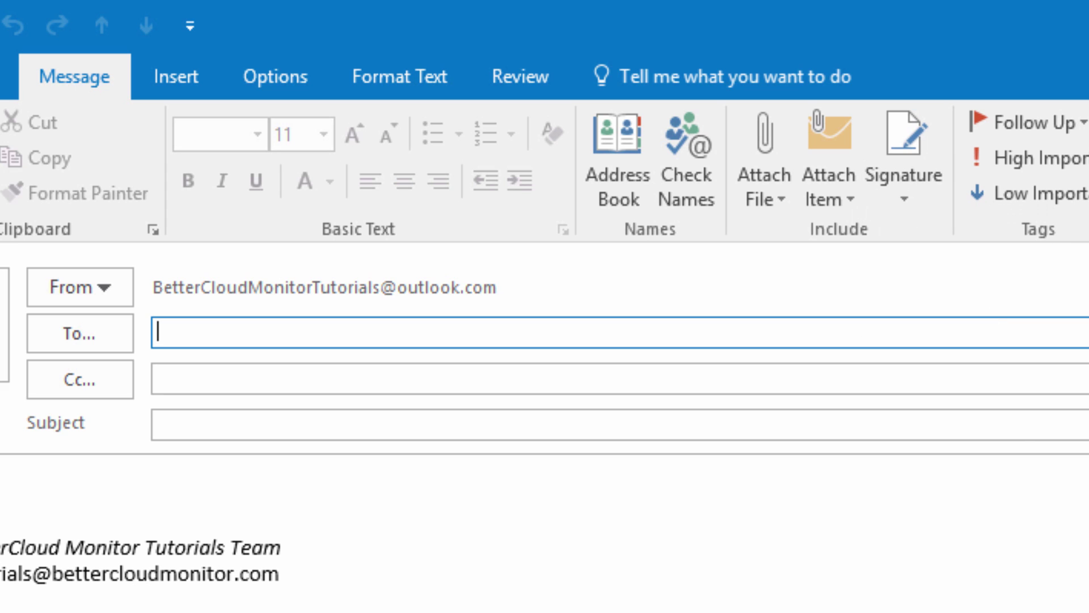